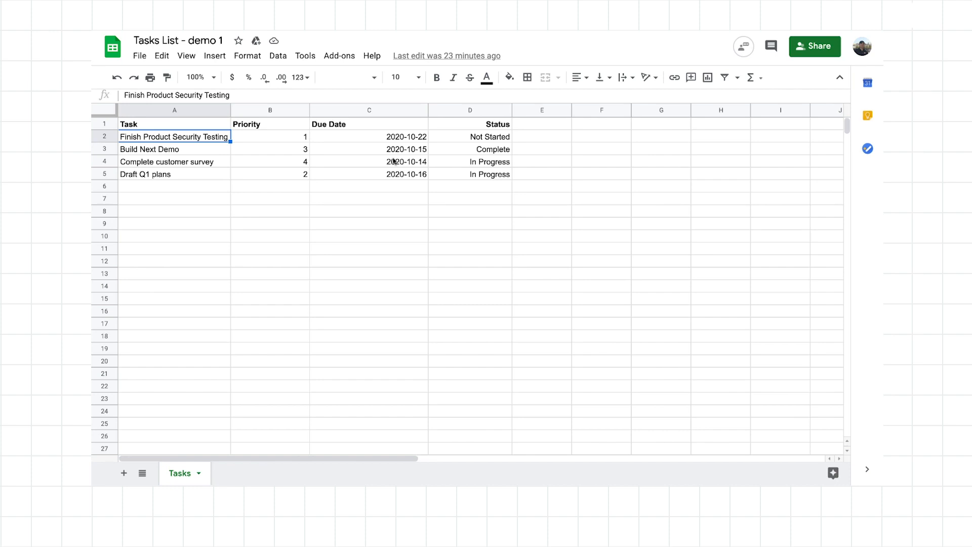
Open the Tasks List - demo 1 spreadsheet in AppSheet to generate an app from it.
left_click(306, 59)
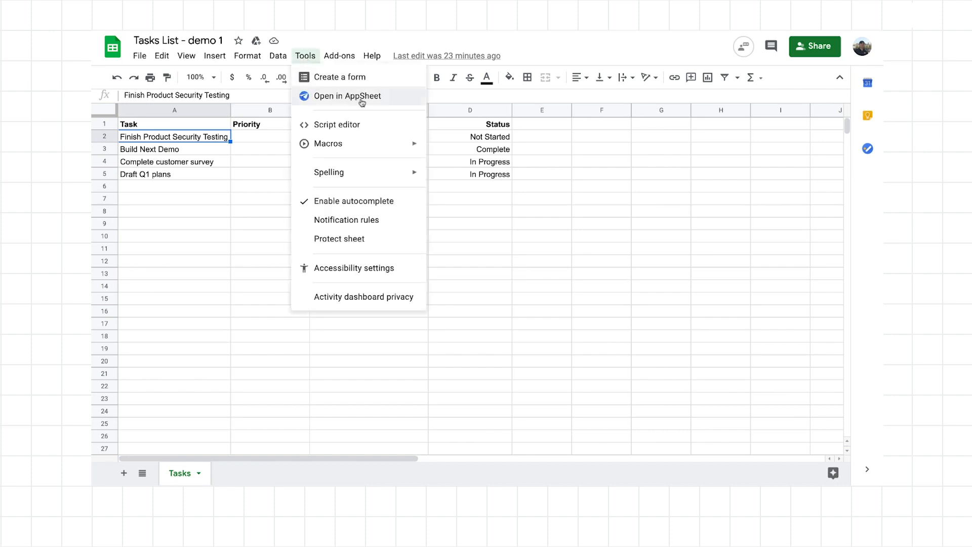
left_click(387, 101)
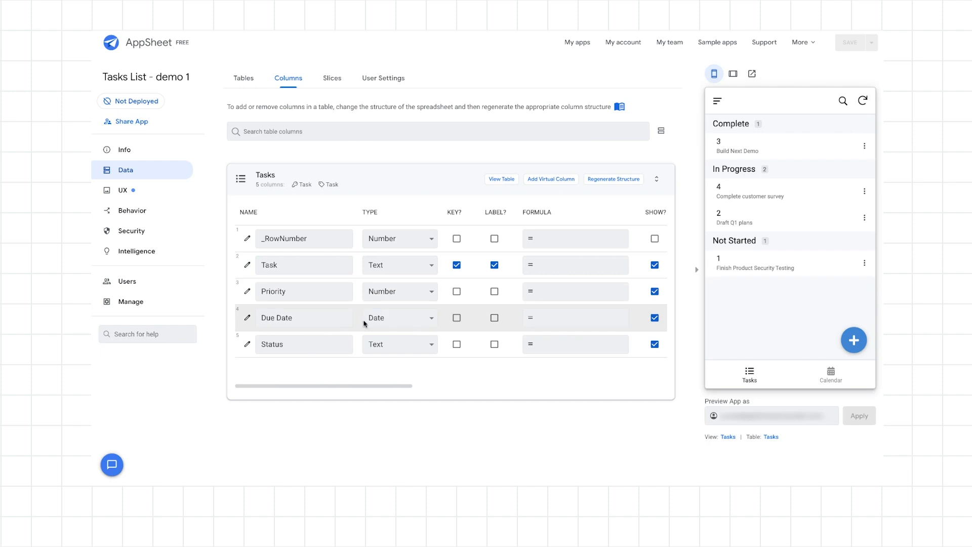
Review the app's UX views and behavior actions, and open the column definitions of the Tasks table.
left_click(119, 191)
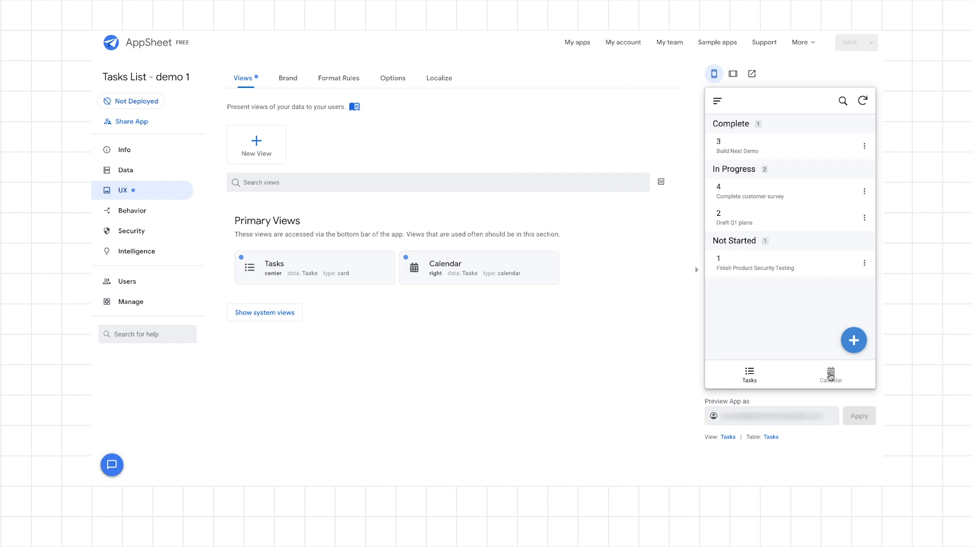
left_click(134, 211)
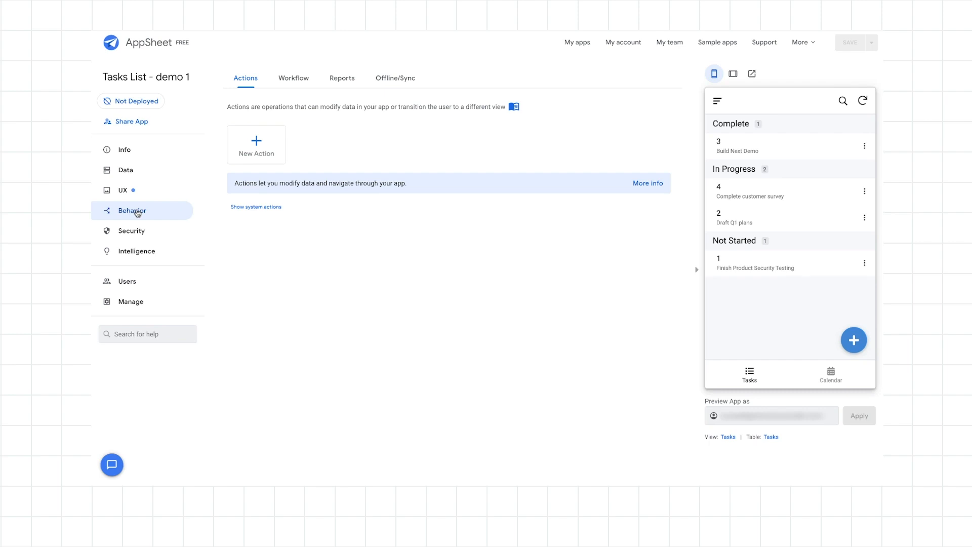
left_click(134, 170)
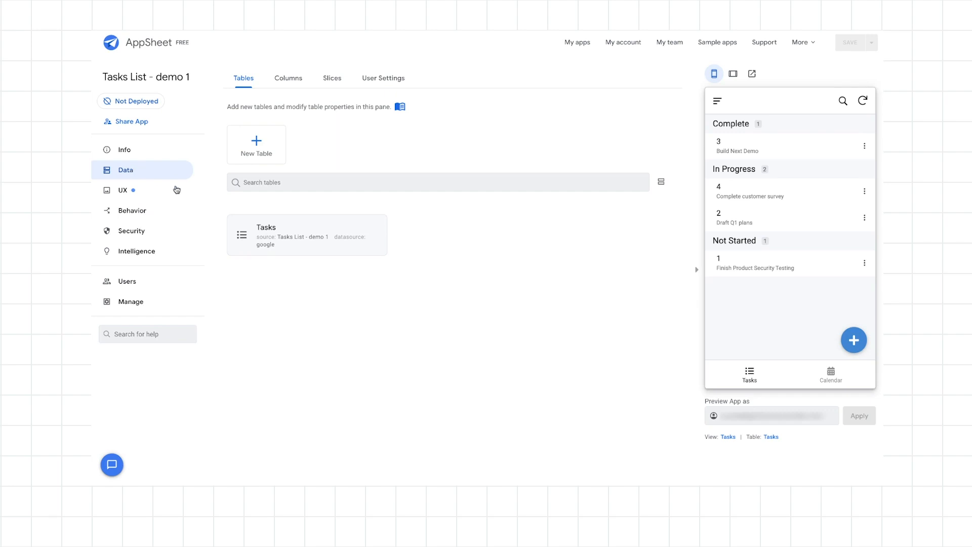
left_click(298, 228)
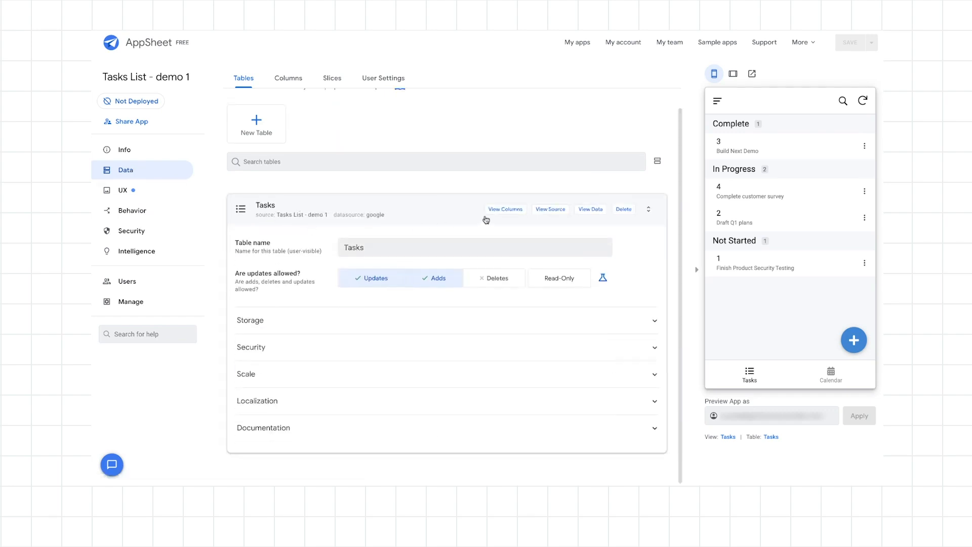
left_click(505, 210)
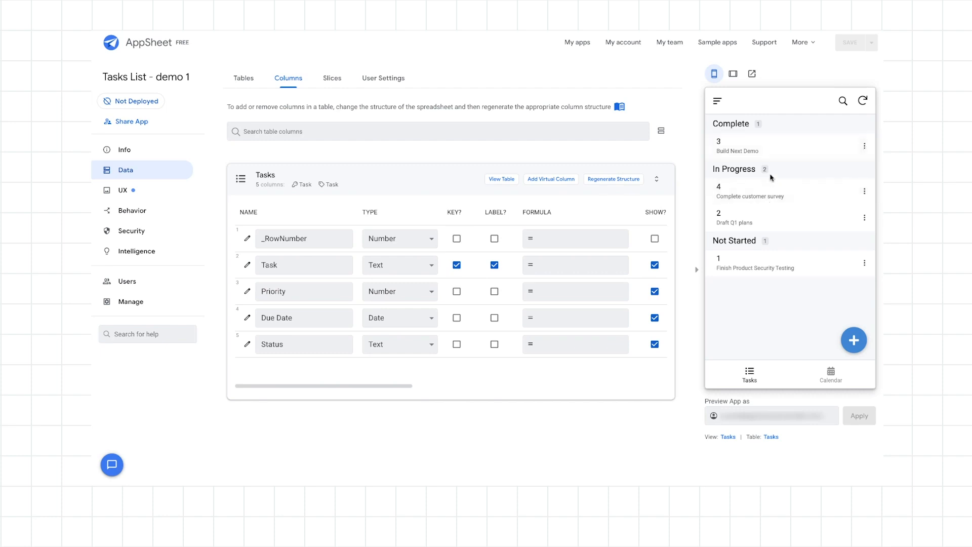
Preview the app in tablet layout and return to the phone layout.
left_click(735, 75)
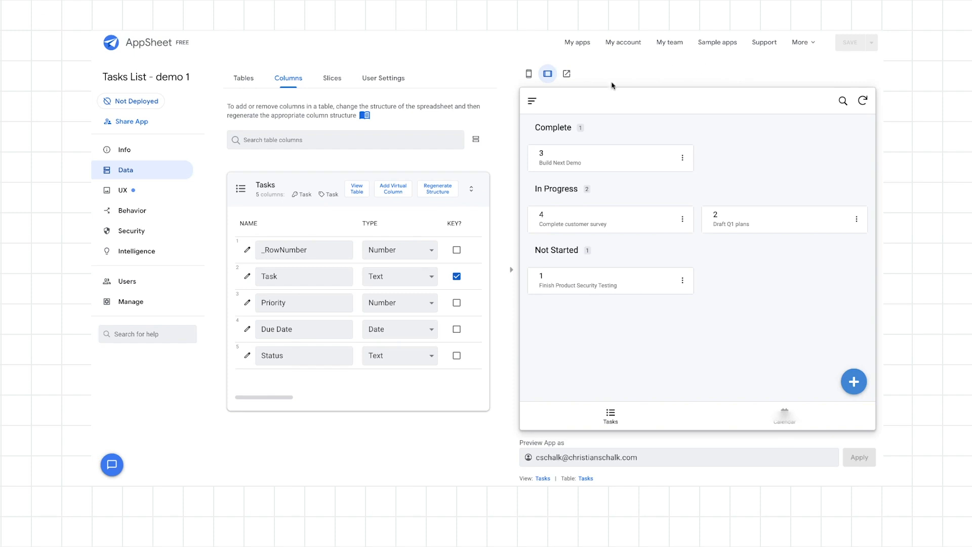
left_click(528, 75)
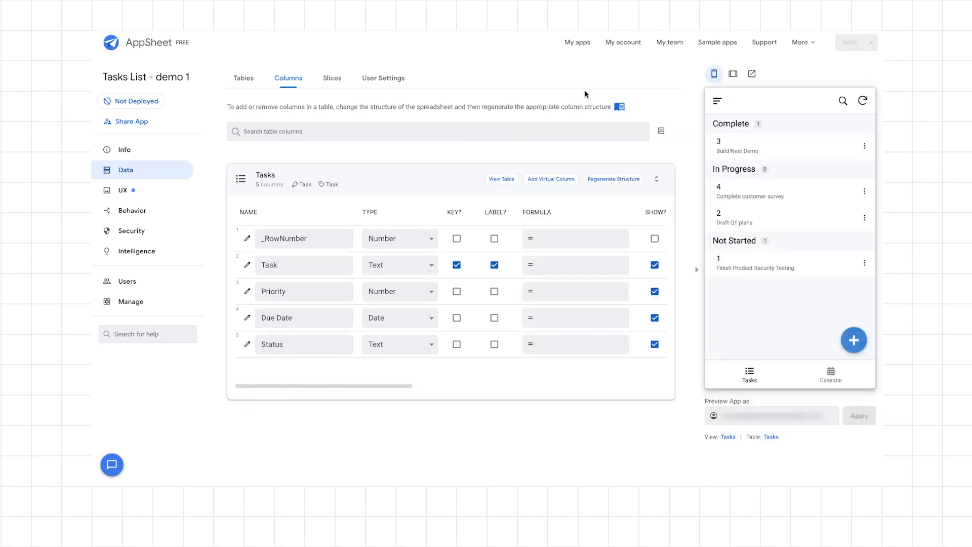
Try changing the Build Next Demo task's priority to 2 in the app preview, and cancel the edit.
left_click(865, 147)
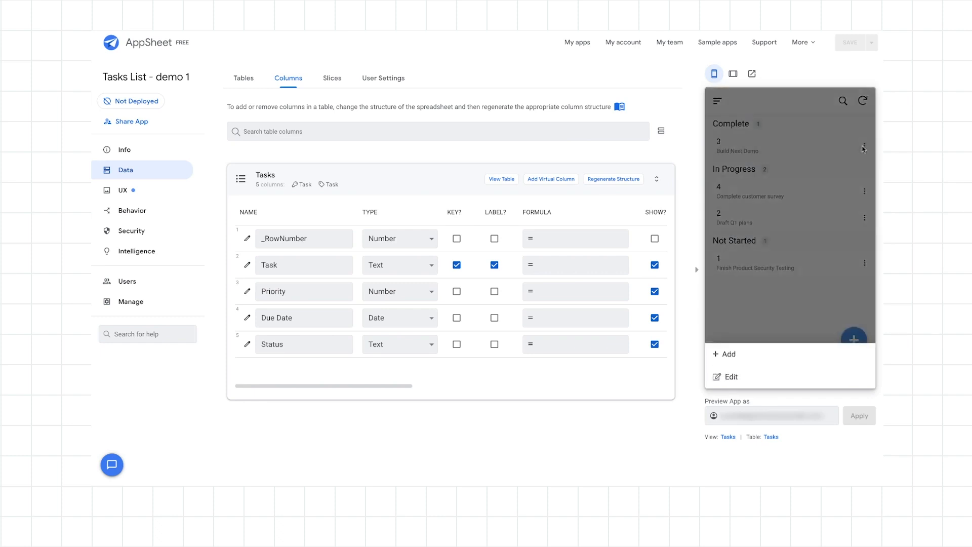
left_click(739, 377)
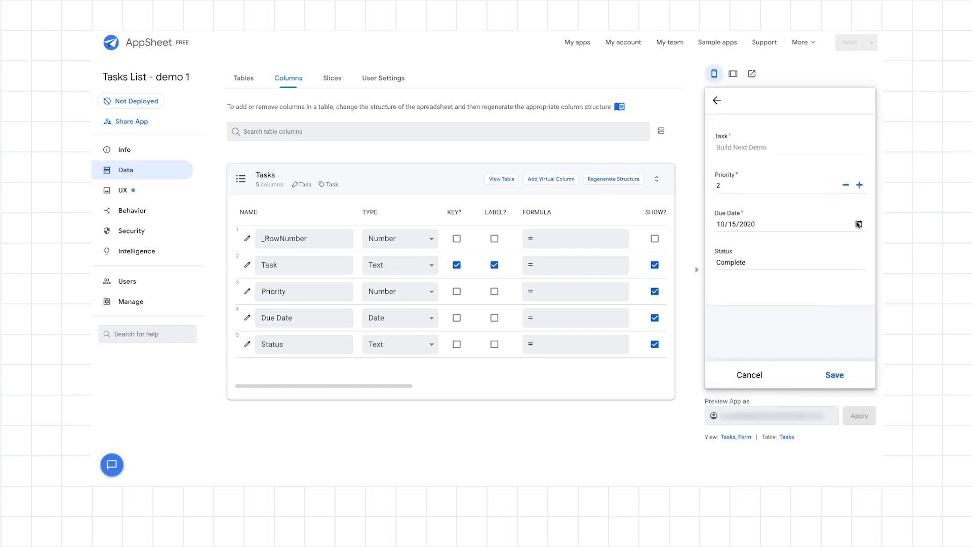
left_click(753, 377)
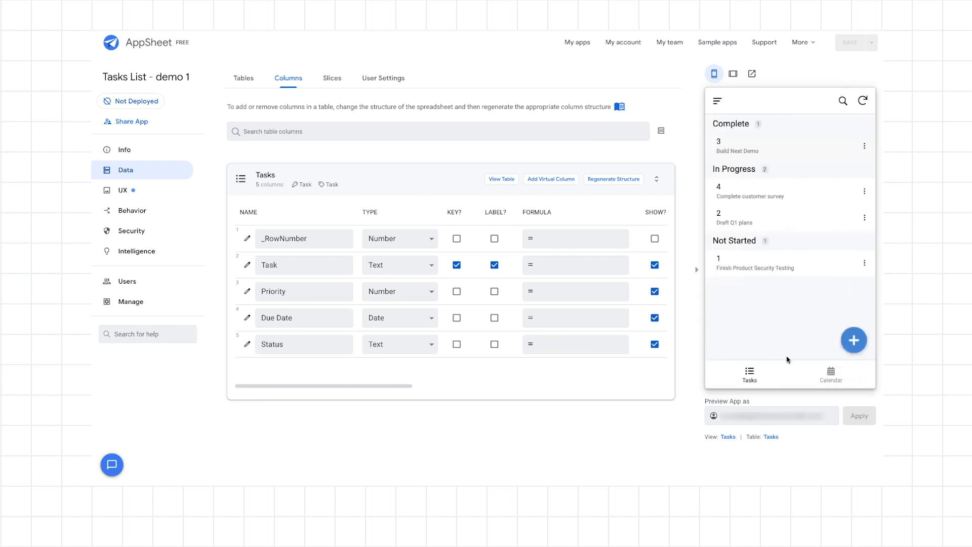
Try filling a new task form in the preview with priority 234234 and status dfvdfv, and discard the entry.
left_click(854, 340)
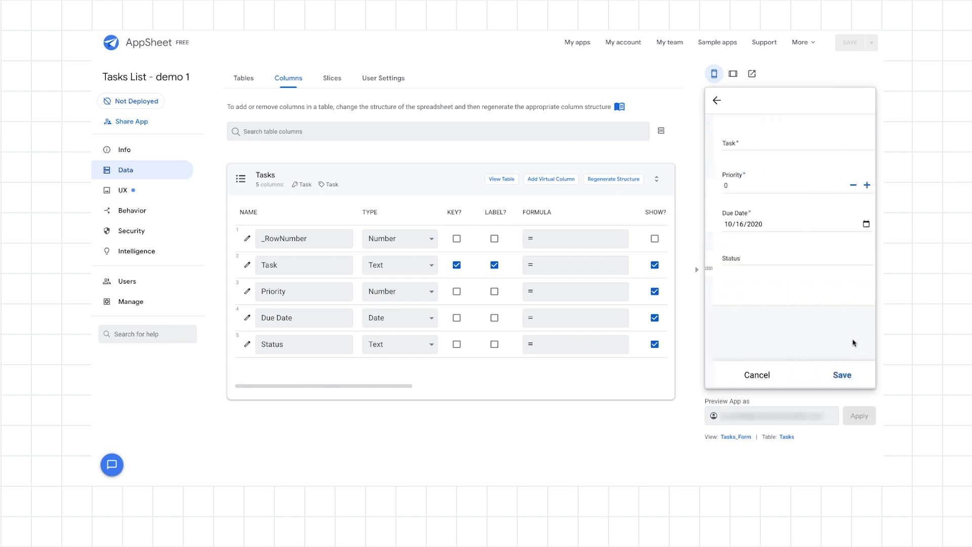
left_click(769, 187)
type("234234")
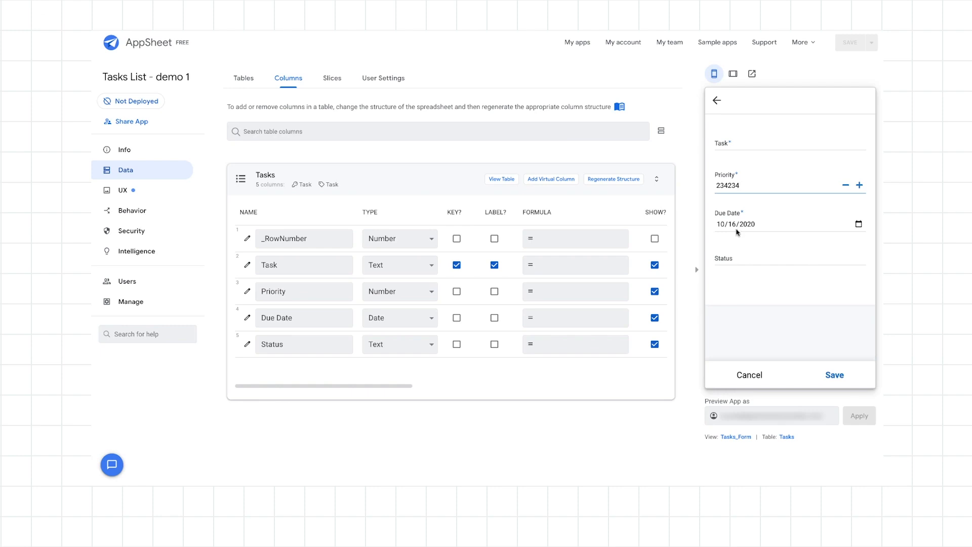
left_click(729, 259)
type("dfvdfv")
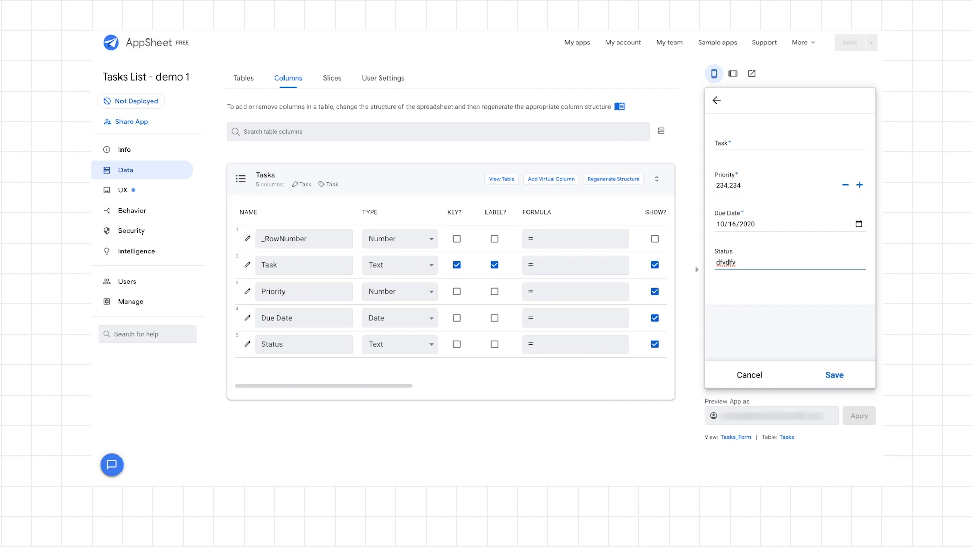
left_click(749, 375)
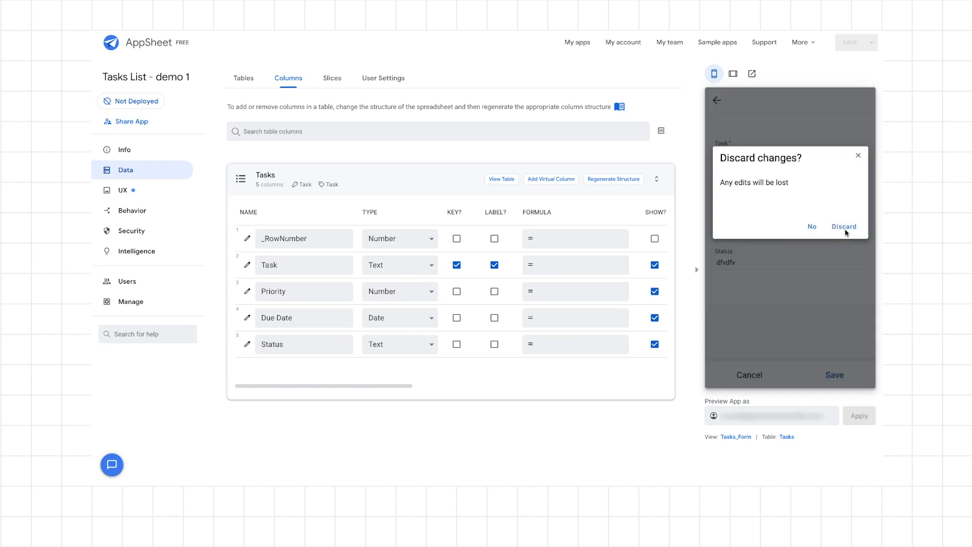
left_click(844, 228)
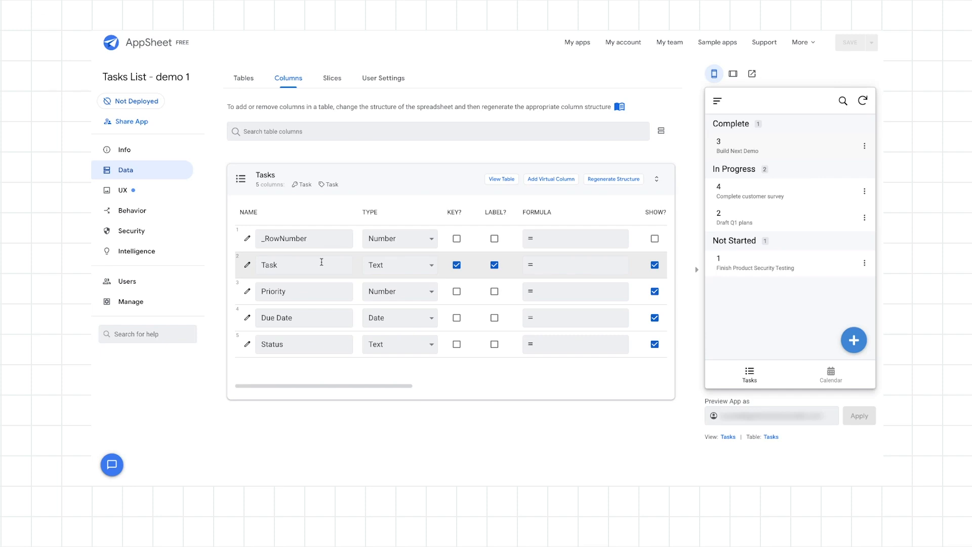
Limit the Priority column to a maximum value of 4 and a minimum value of 1.
left_click(246, 292)
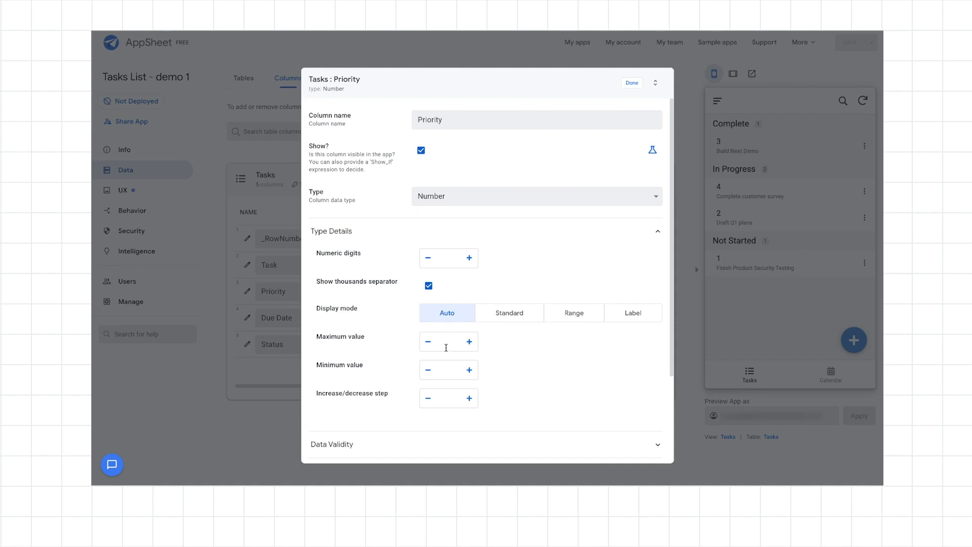
left_click(448, 342)
type("4")
left_click(447, 370)
type("1")
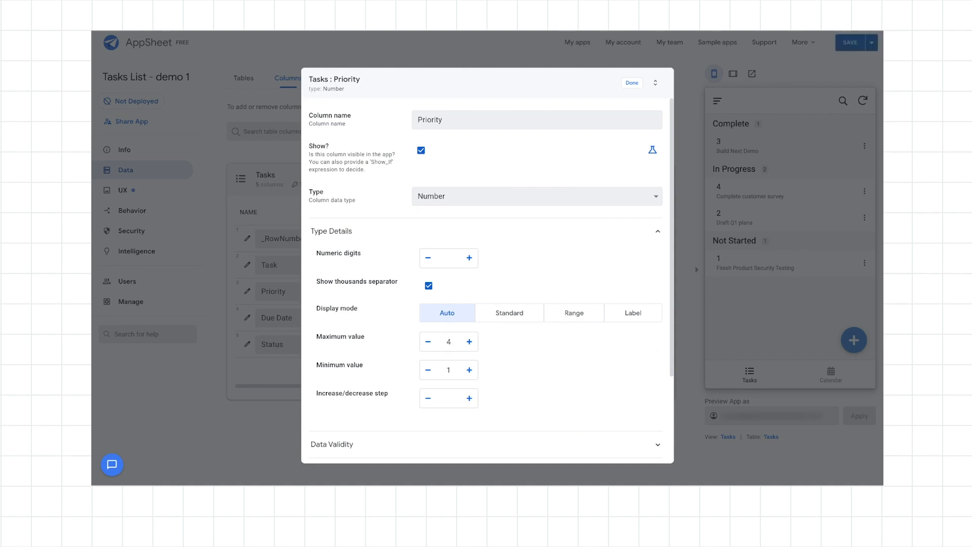
Set the Priority column's initial value formula to 4 and save the expression.
scroll(502, 372, "down", 2)
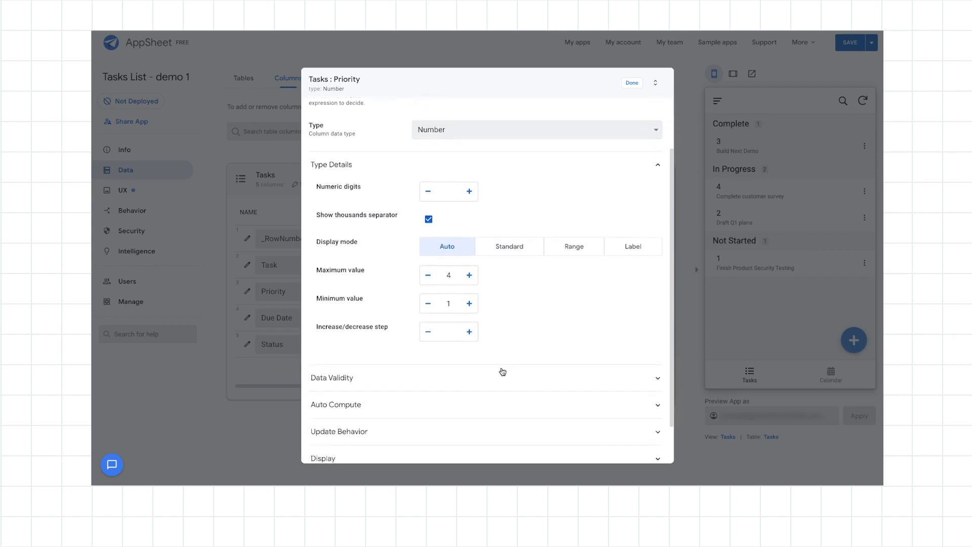
scroll(503, 371, "down", 1)
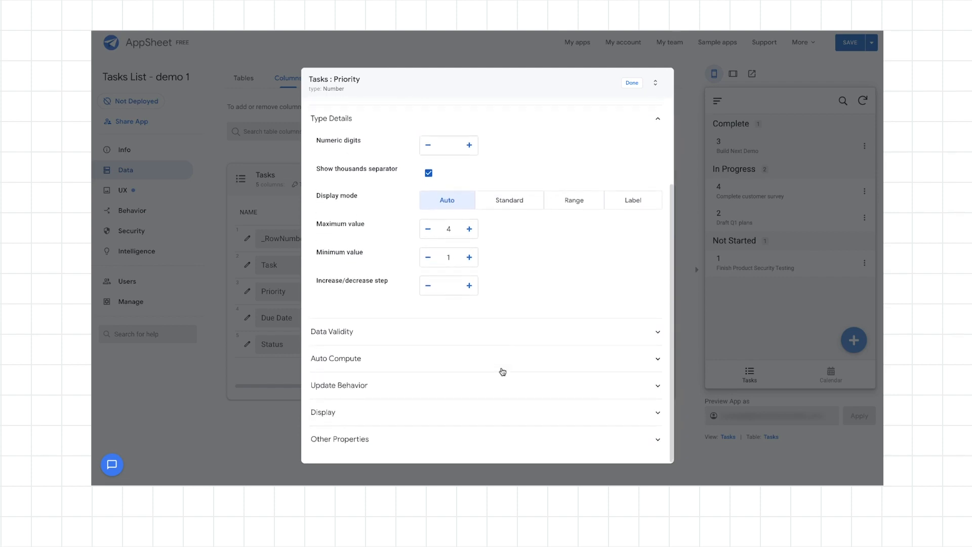
left_click(452, 358)
scroll(458, 355, "down", 2)
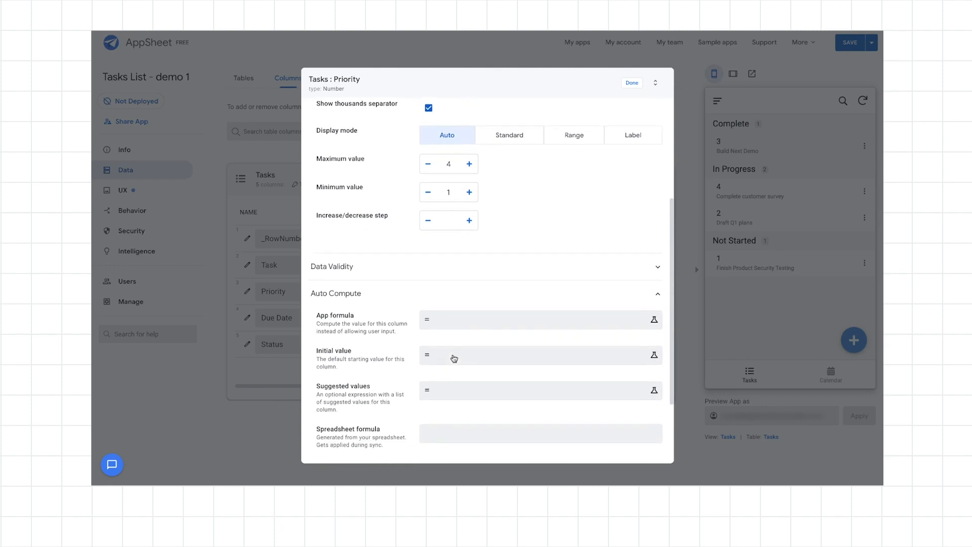
left_click(467, 343)
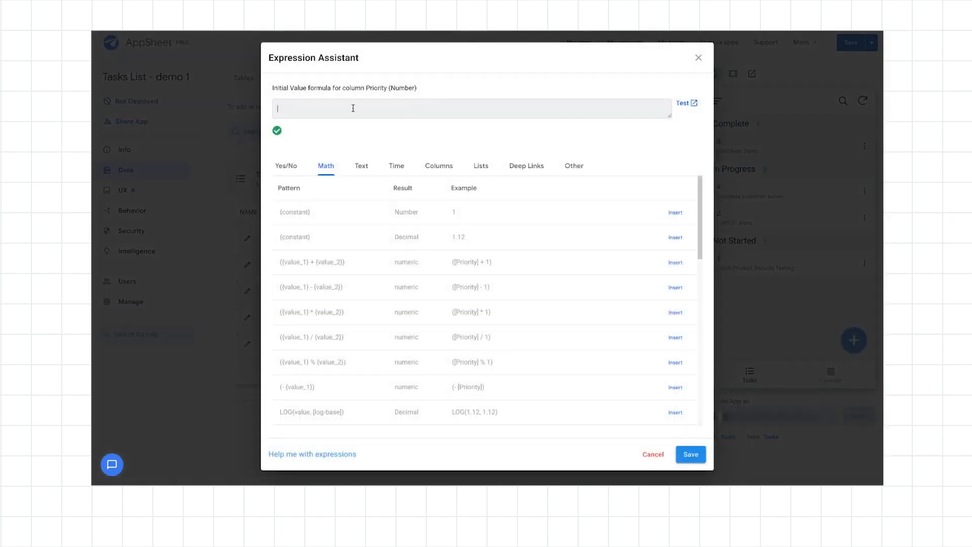
type("4")
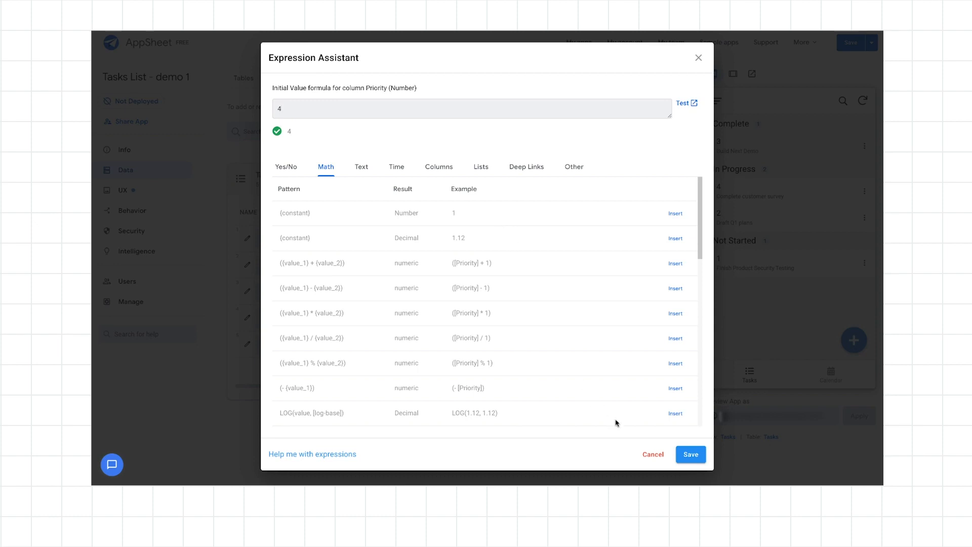
left_click(692, 455)
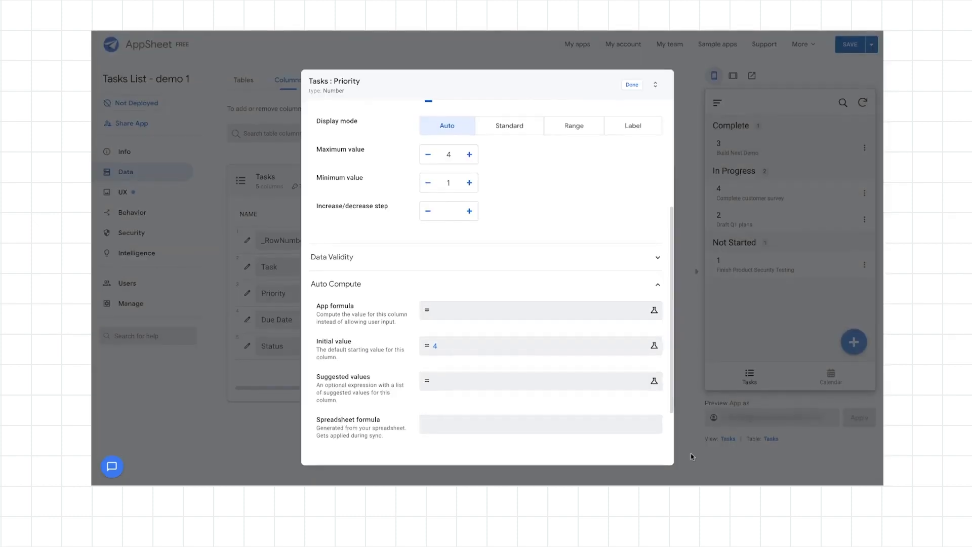
Set the Priority column's display mode to Range and finish editing the column.
scroll(637, 409, "up", 3)
scroll(635, 409, "up", 2)
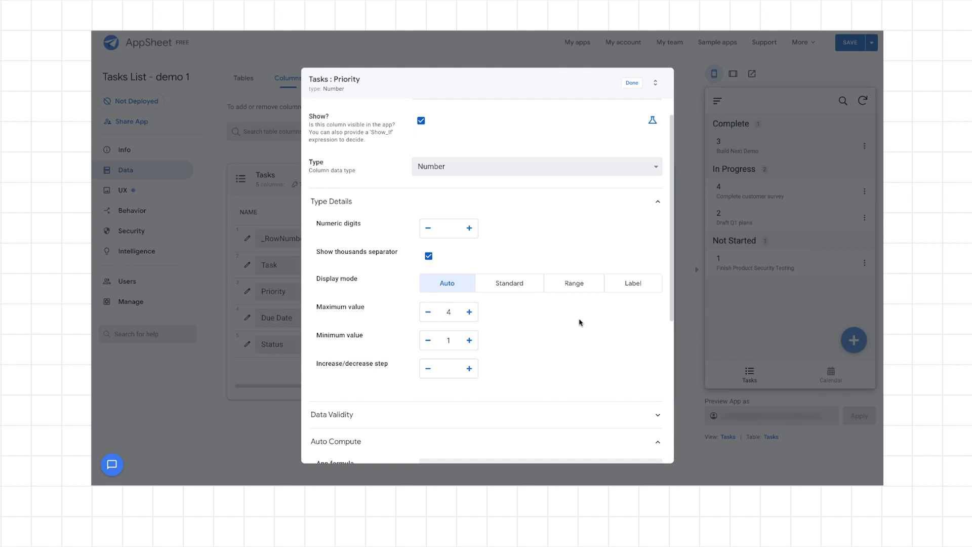
left_click(582, 286)
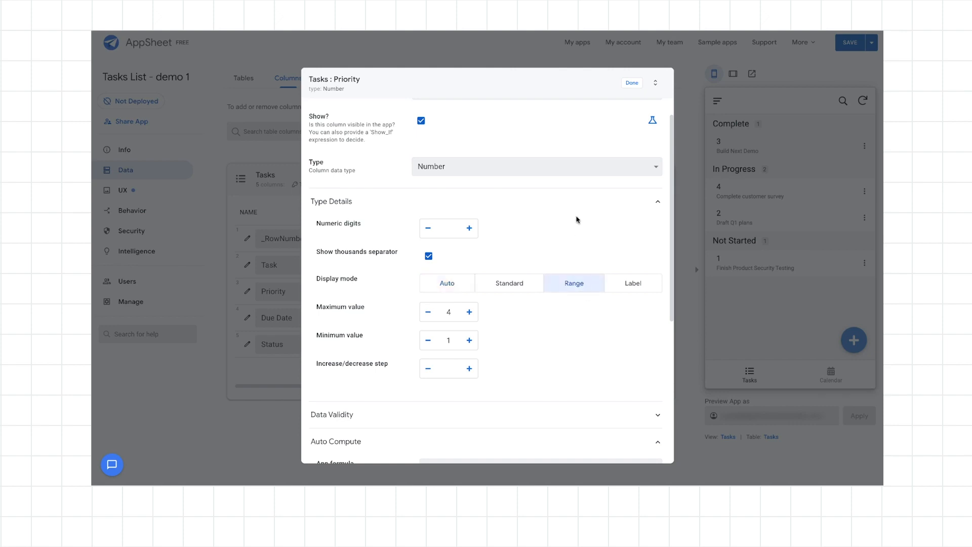
left_click(633, 85)
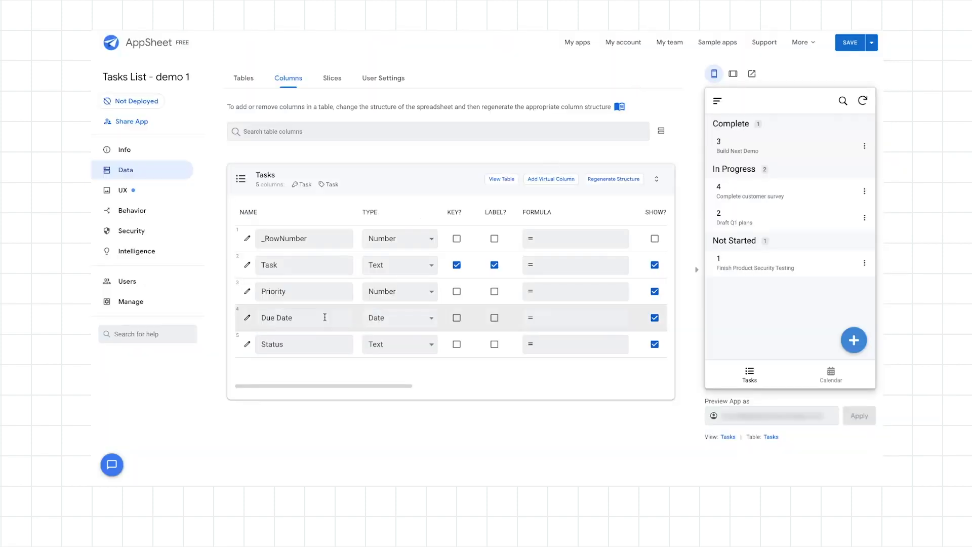
Set the Due Date column's initial value to WORKDAY(TODAY(),5) and finish editing the column.
left_click(247, 318)
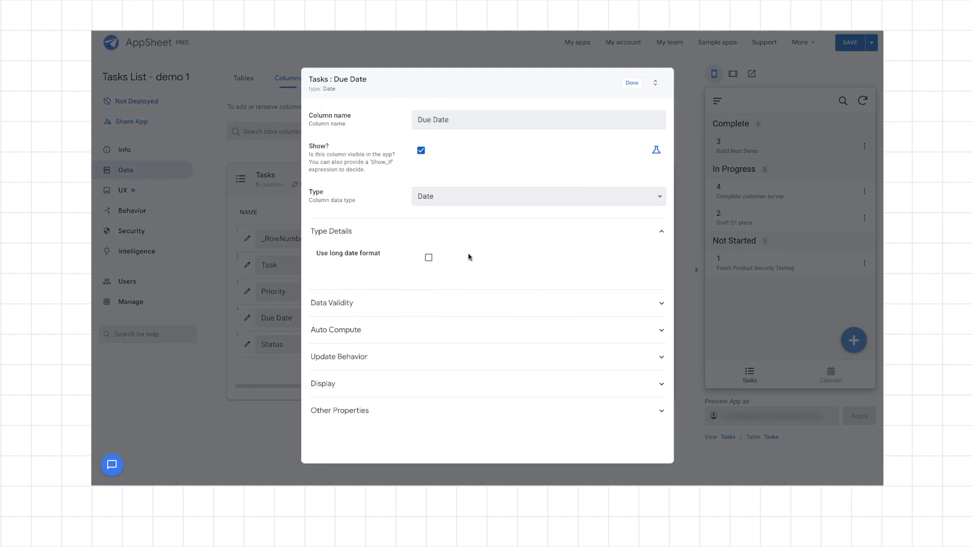
left_click(422, 335)
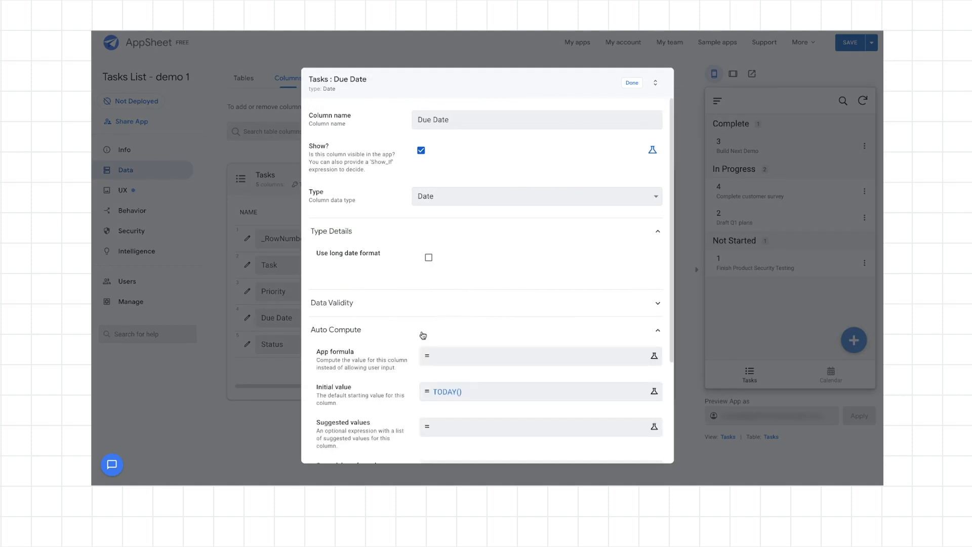
left_click(464, 395)
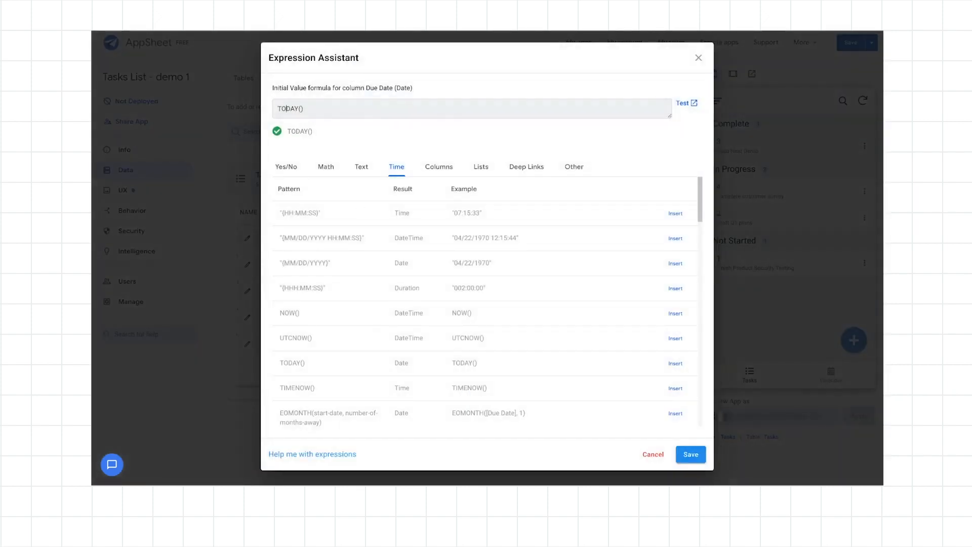
type("WORKDAY(")
key("Right")
key("Right")
key("Right")
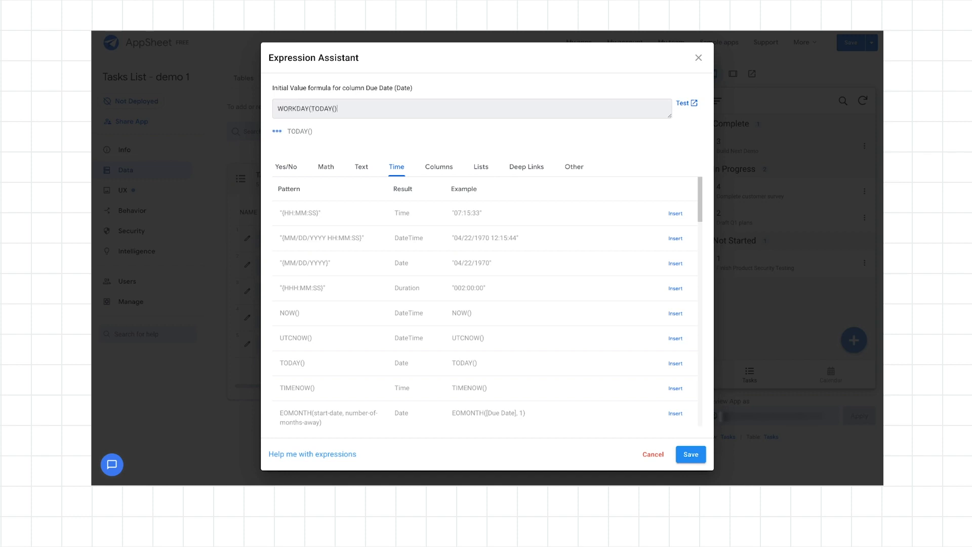
type(",5)")
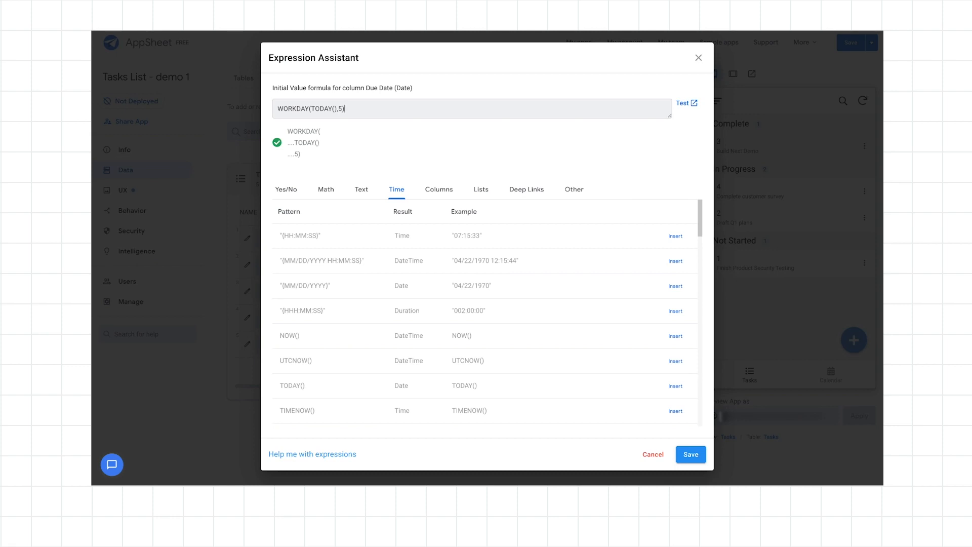
left_click(690, 454)
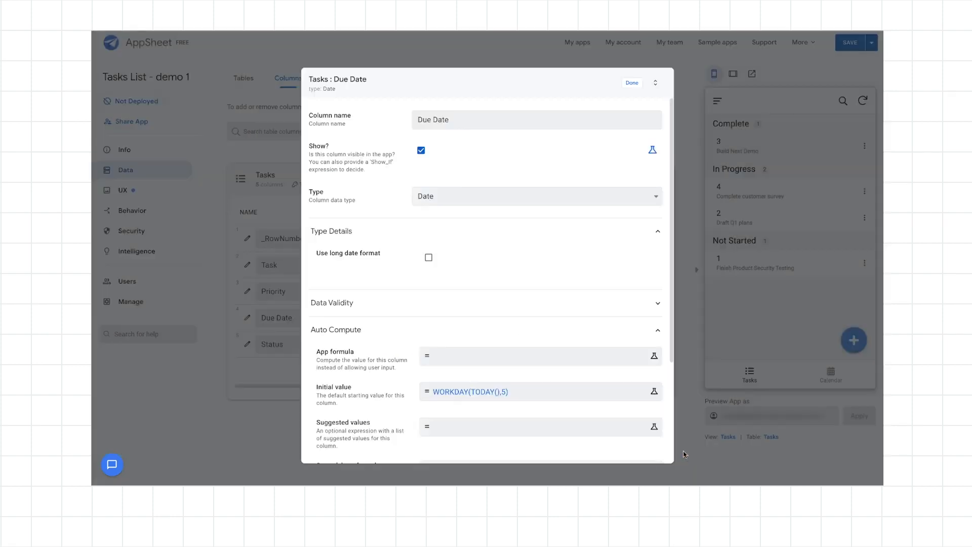
left_click(634, 84)
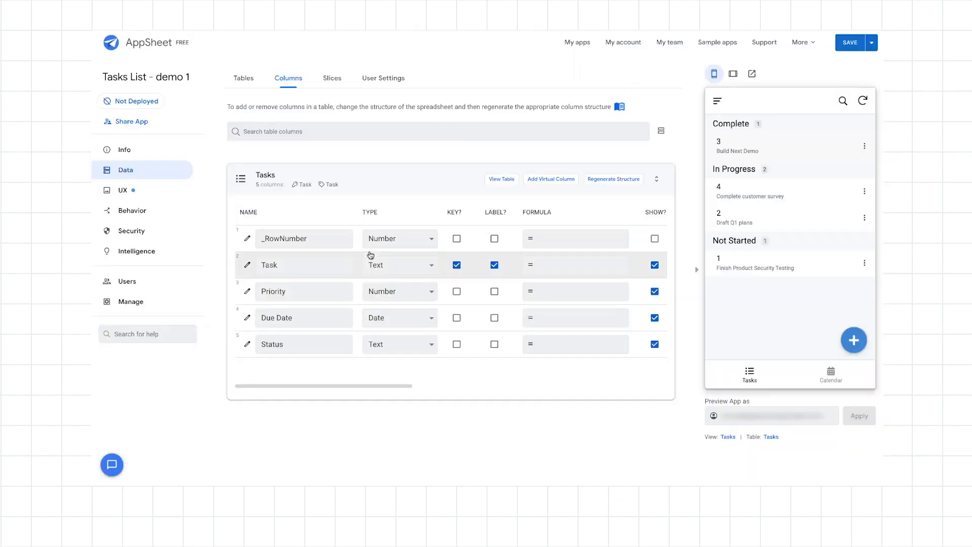
Change the data type of the Status column in the Tasks table to Enum.
left_click(248, 346)
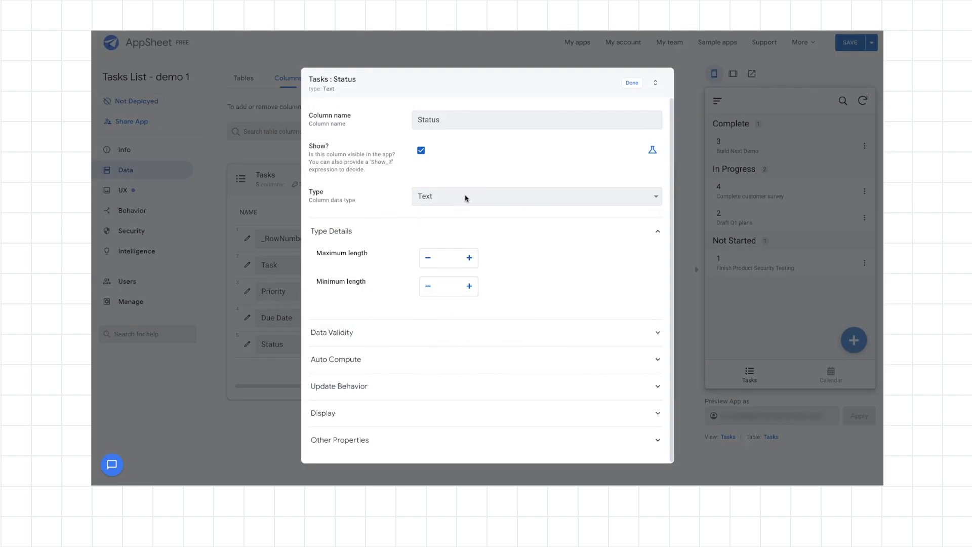
left_click(466, 198)
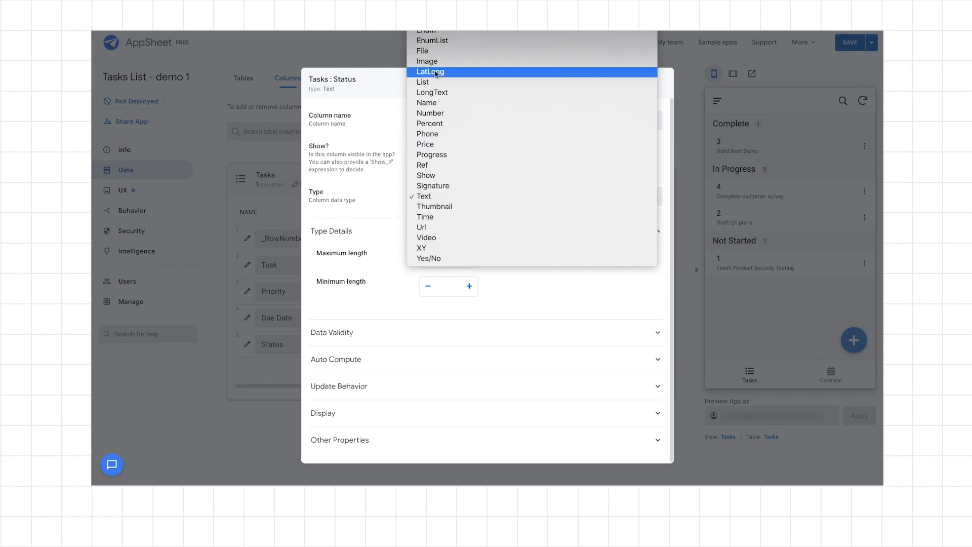
left_click(430, 31)
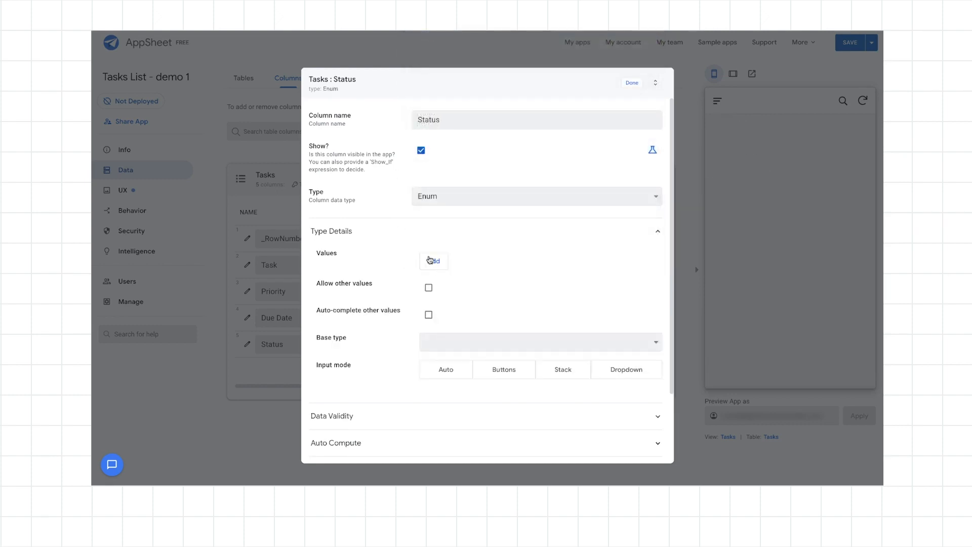
Add the allowed values Not Started, In Progress and Complete to the Status column.
left_click(432, 262)
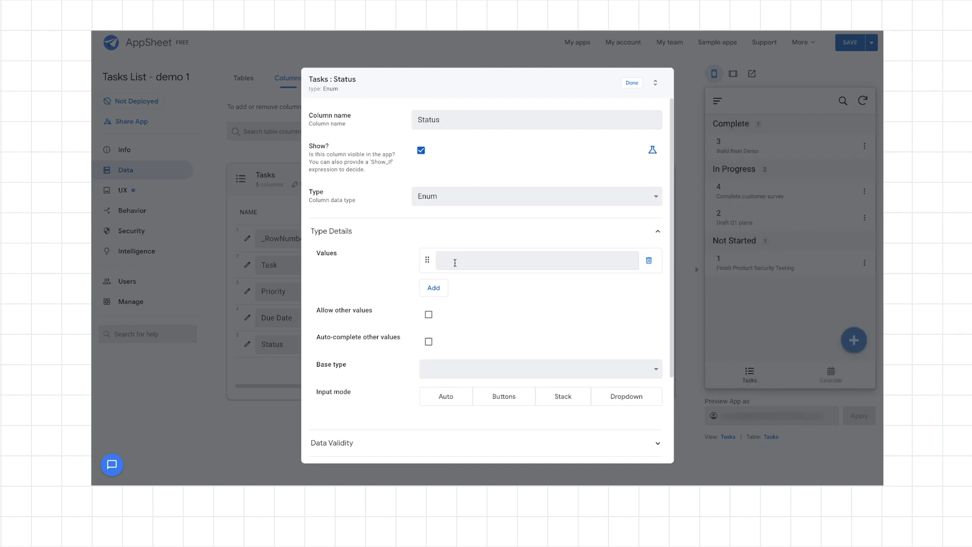
type("Not Statr")
key("BackSpace")
type("rted")
key("ctrl+a")
key("ctrl+c")
left_click(434, 286)
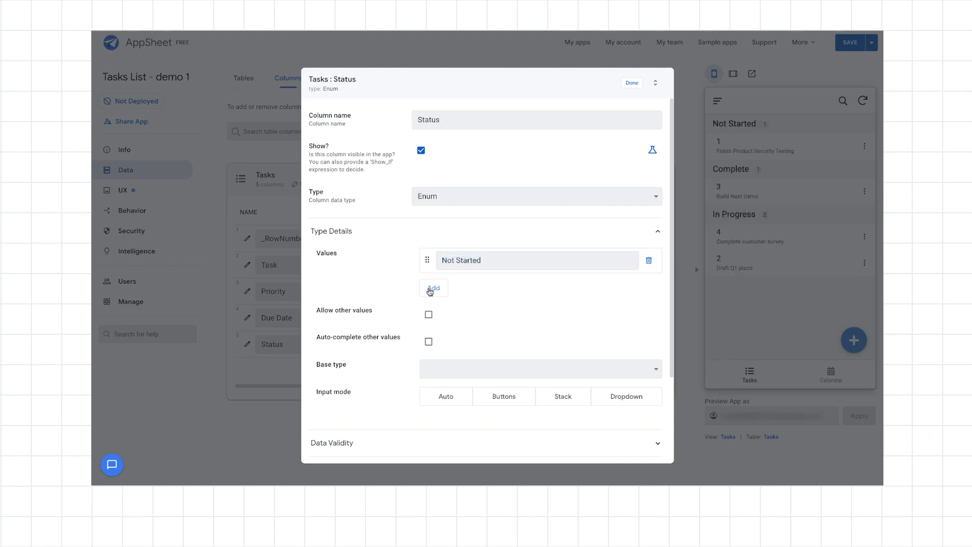
type("In")
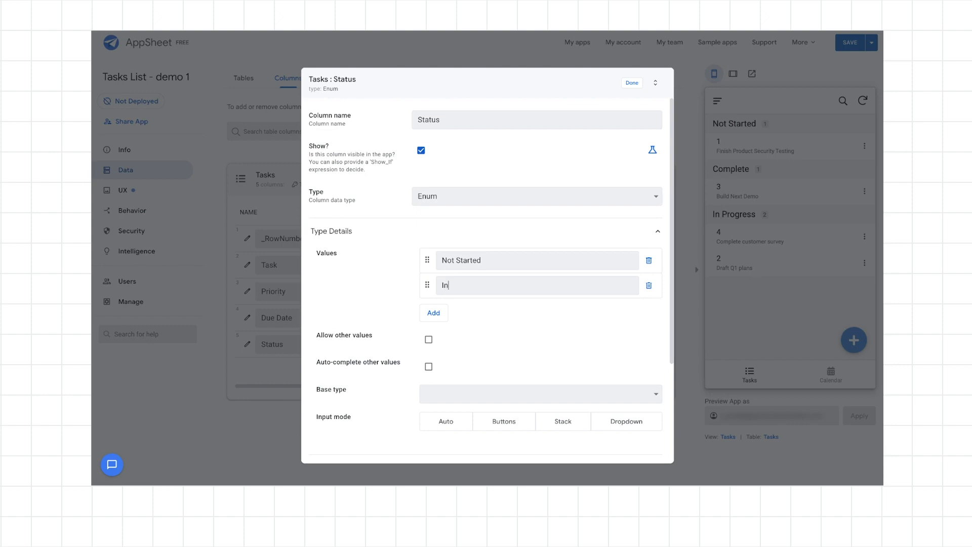
type(" Progress")
left_click(435, 313)
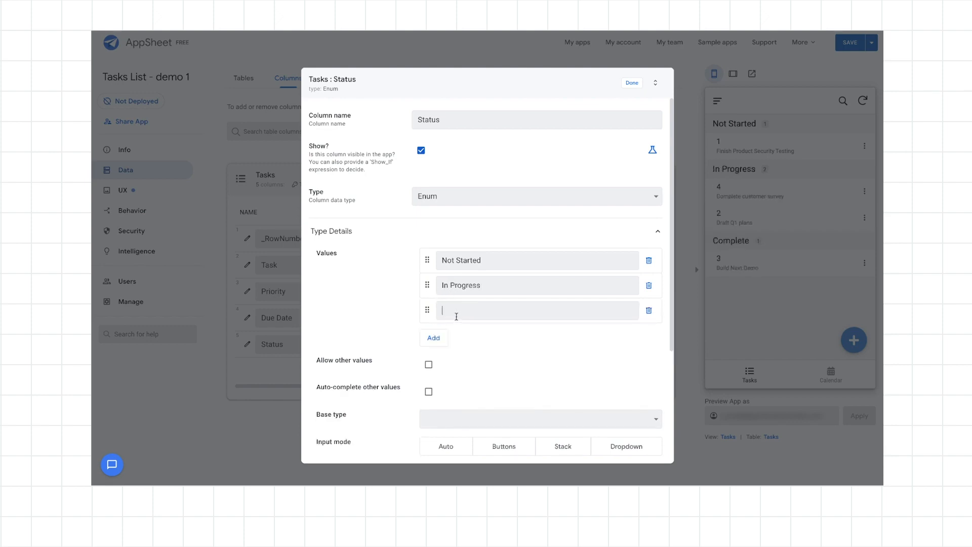
type("Complete")
Set the Status column's initial value to Not Started, then finish editing the column and save the app.
scroll(388, 334, "down", 2)
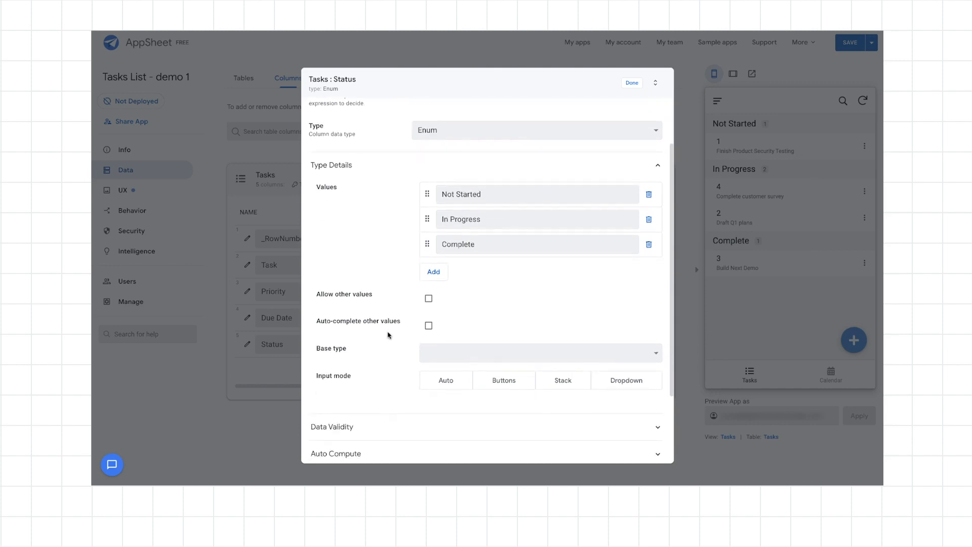
scroll(389, 334, "up", 1)
scroll(388, 334, "down", 3)
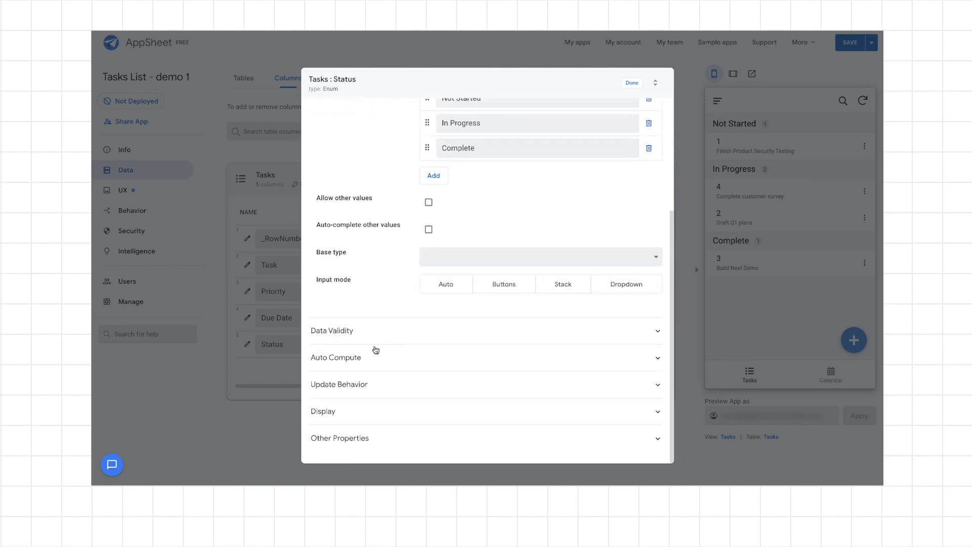
left_click(466, 364)
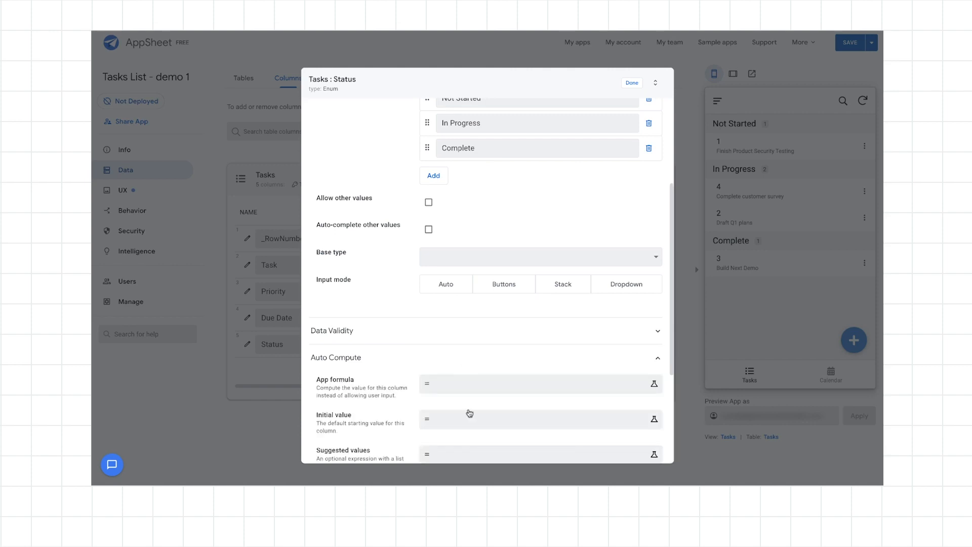
left_click(465, 425)
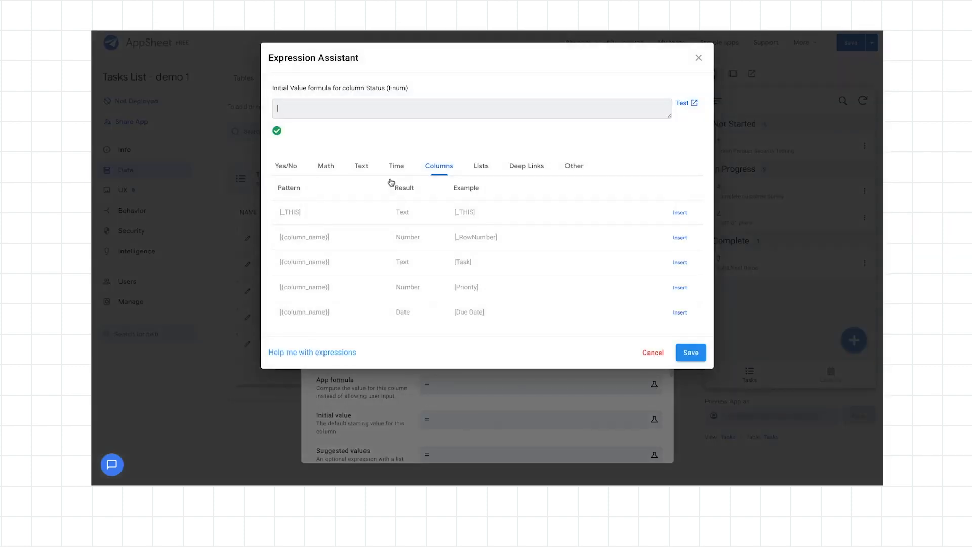
key("ctrl+v")
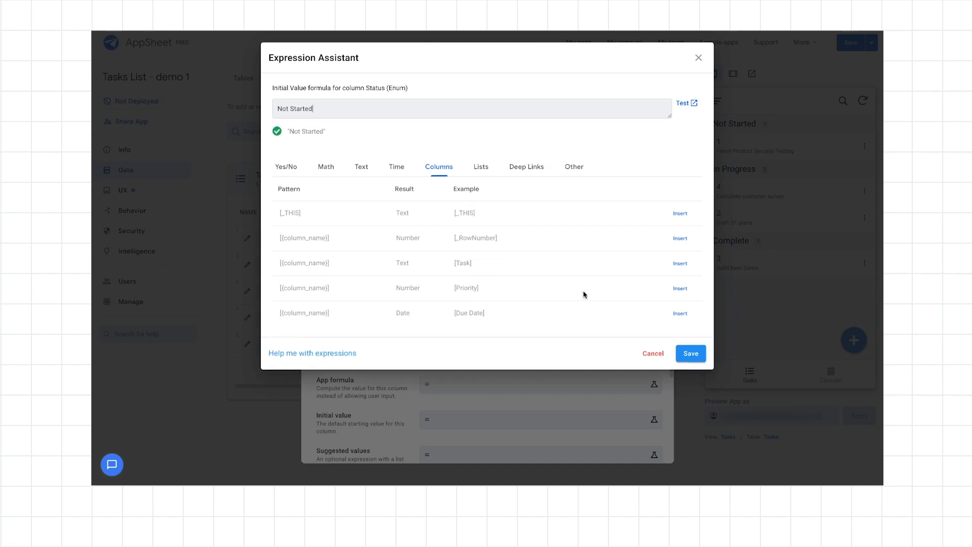
left_click(687, 353)
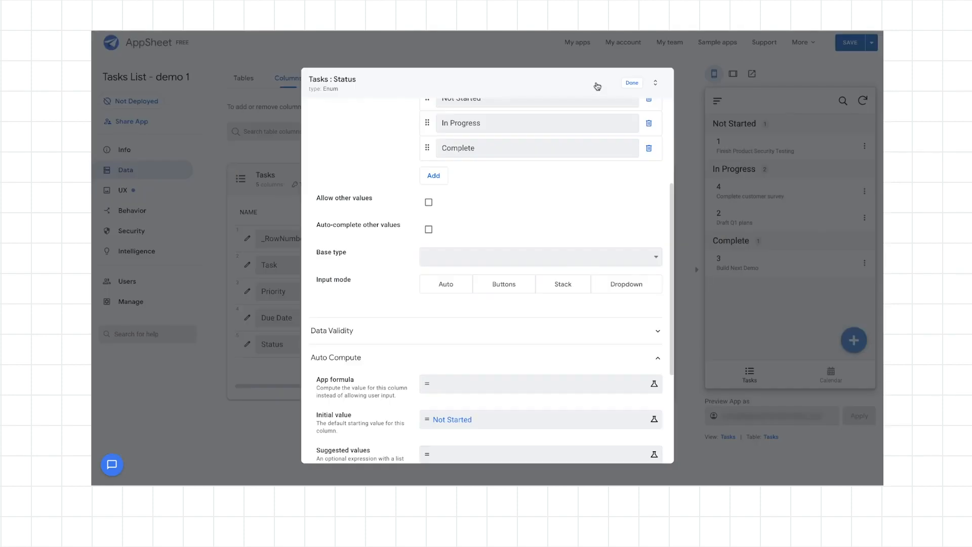
left_click(632, 84)
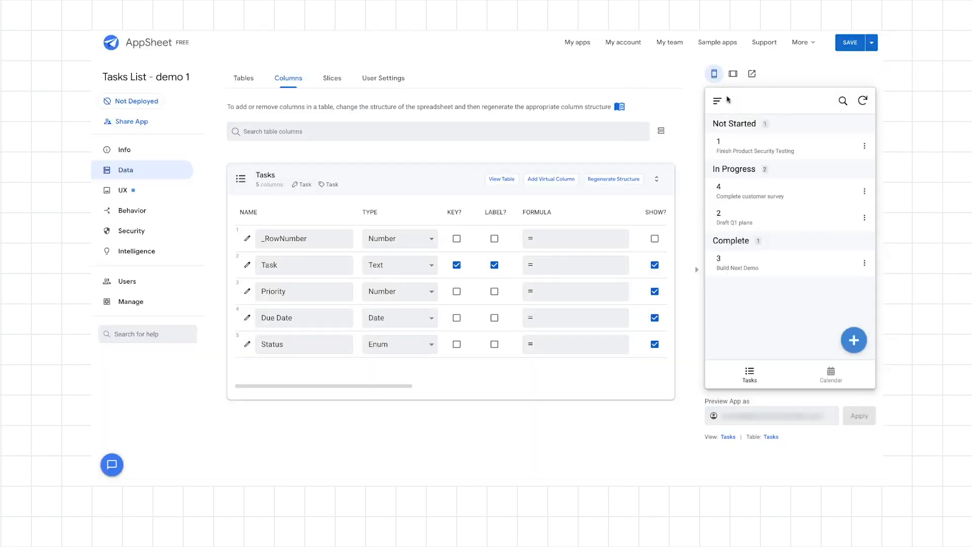
left_click(850, 43)
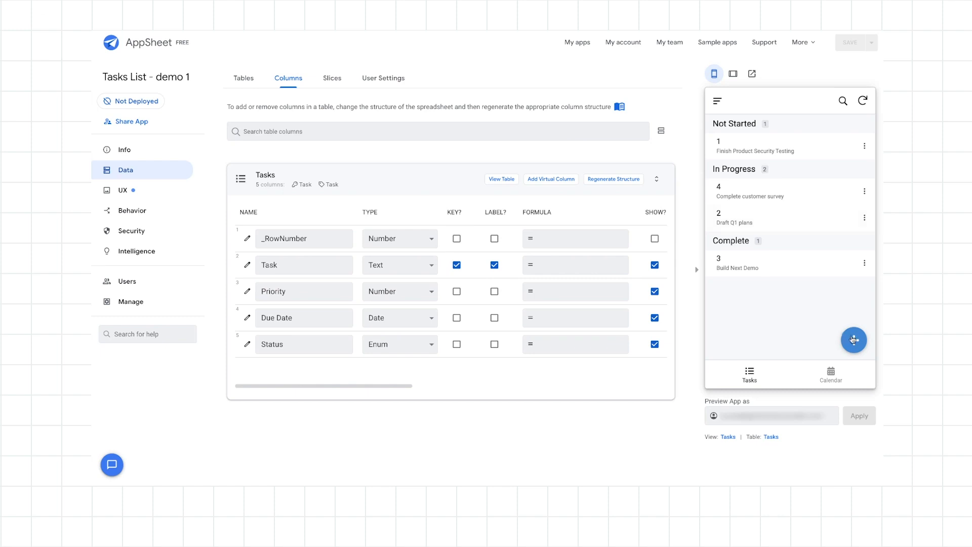
Start a new task in the app preview, naming it "Finish Demo!" with priority 2.
left_click(854, 340)
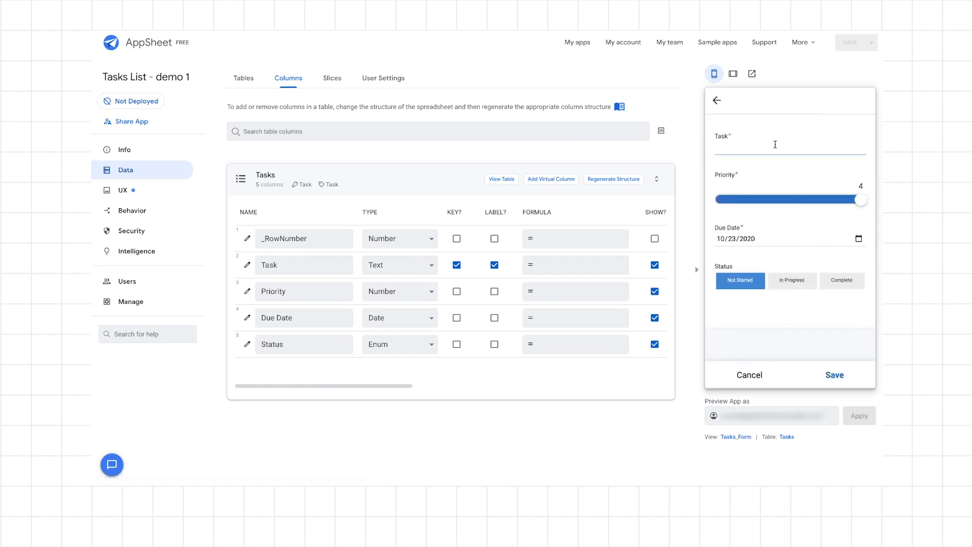
type("Finish Demo!")
left_click(859, 200)
left_click_drag(860, 202, 771, 206)
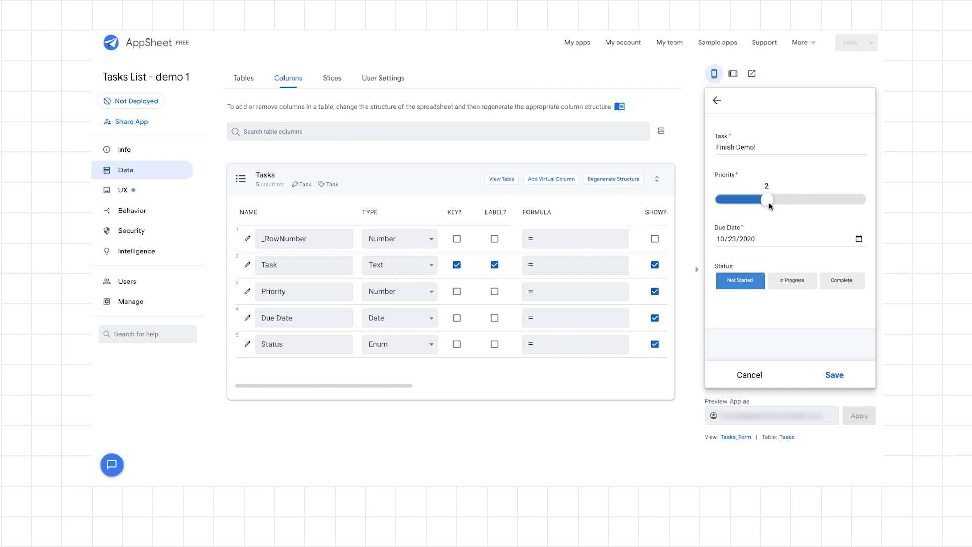
Check the Due Date calendar without picking another date, then set the new task's status to In Progress and save it.
left_click(785, 240)
left_click(858, 239)
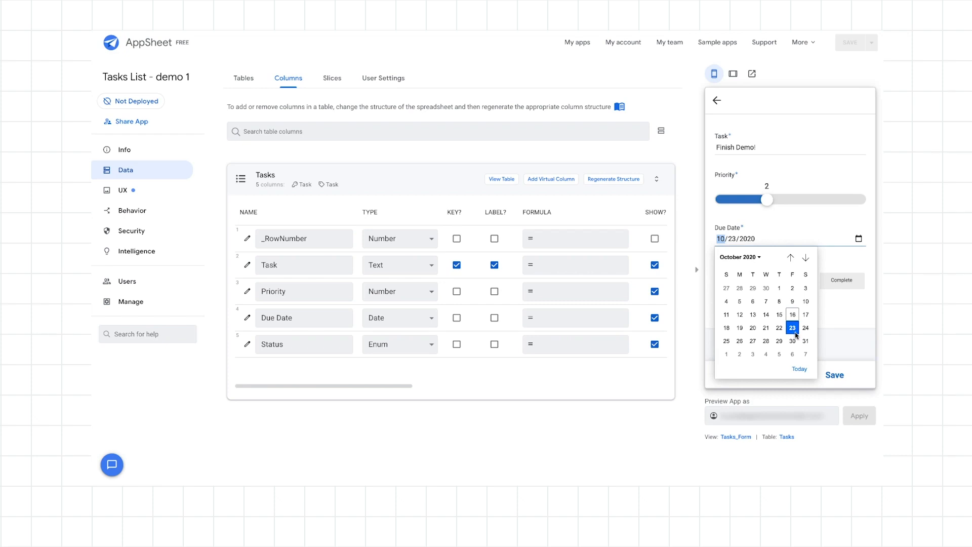
left_click(848, 314)
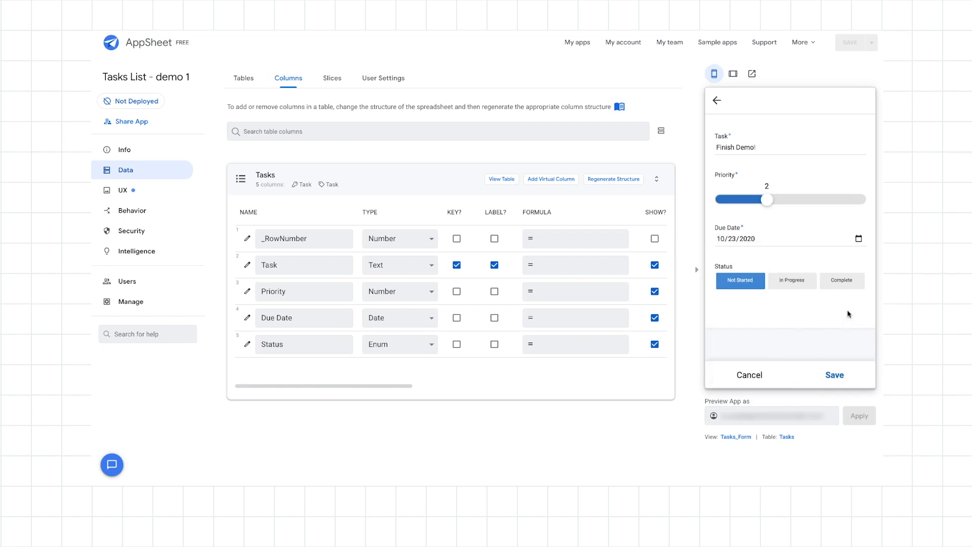
left_click(795, 284)
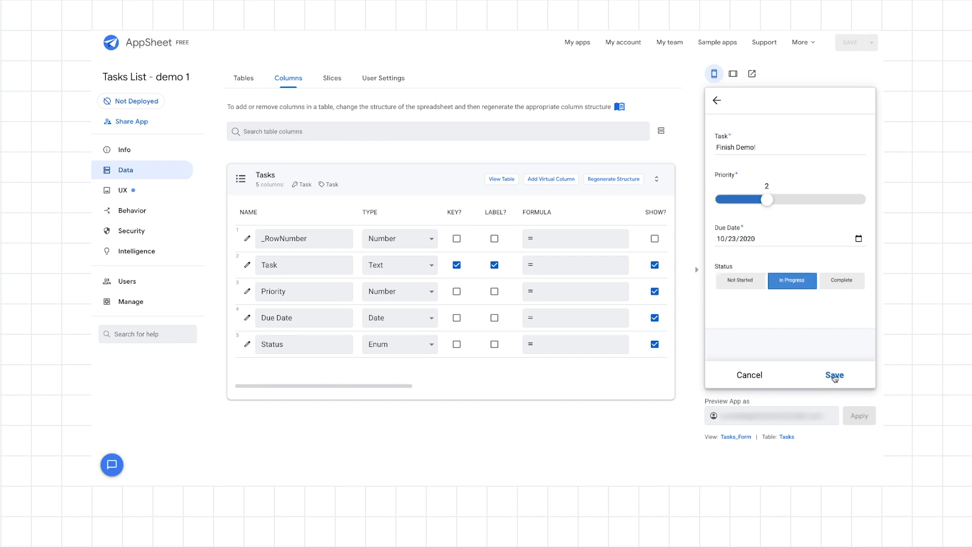
left_click(835, 376)
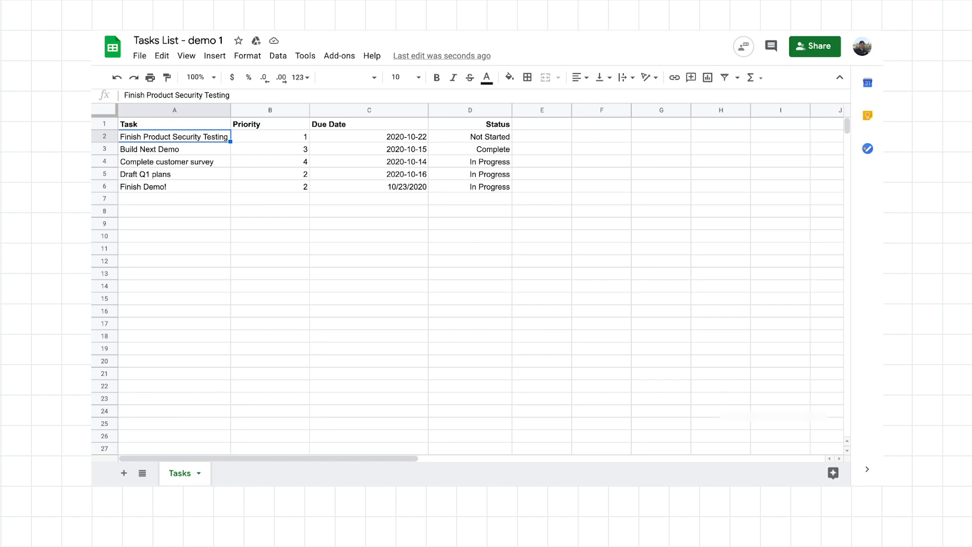
Switch to the Tasks List spreadsheet in Google Sheets and select the whole "Finish Demo!" row.
left_click(105, 186)
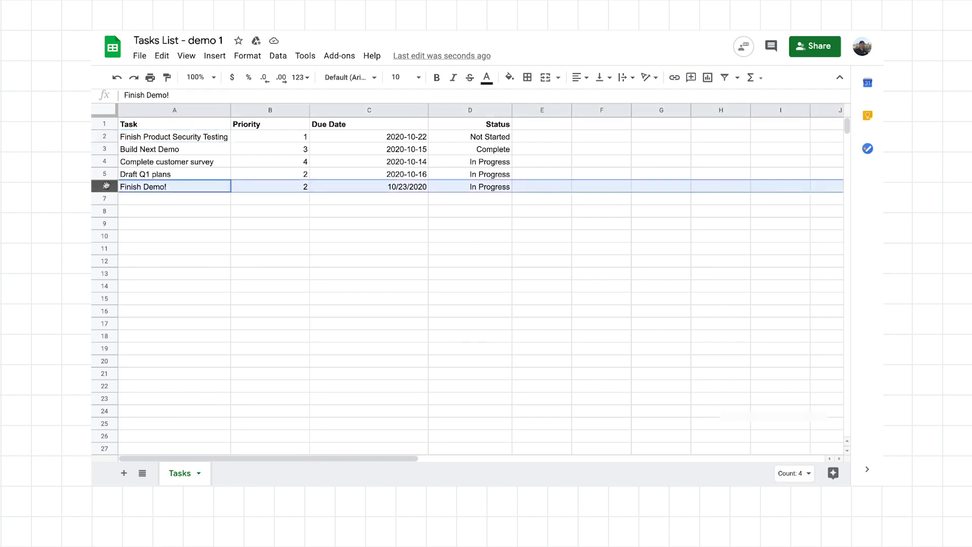